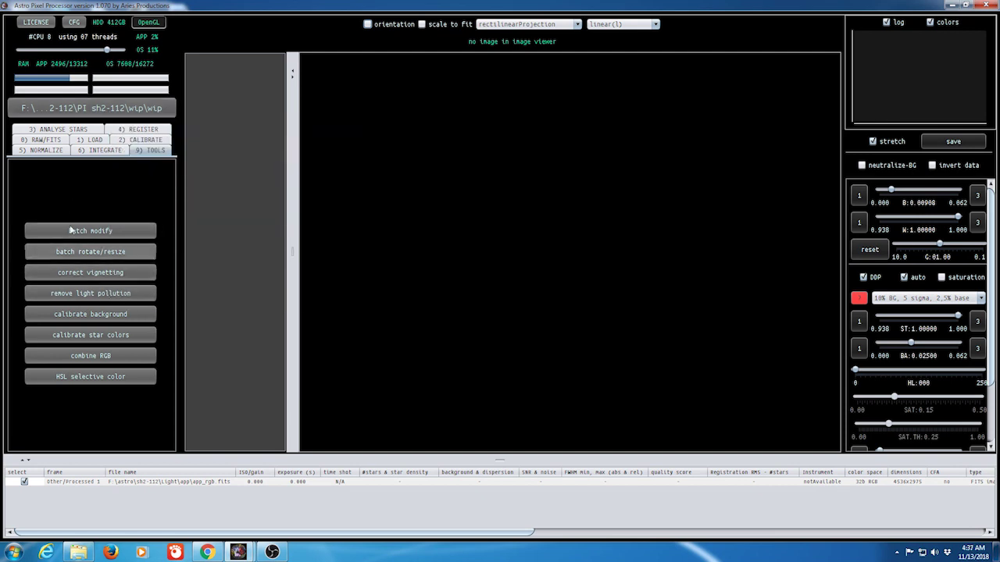
# Start the Combine RGB tool and add Sii_h_f.fit with the Sulphur II filter.
pyautogui.click(88, 356)
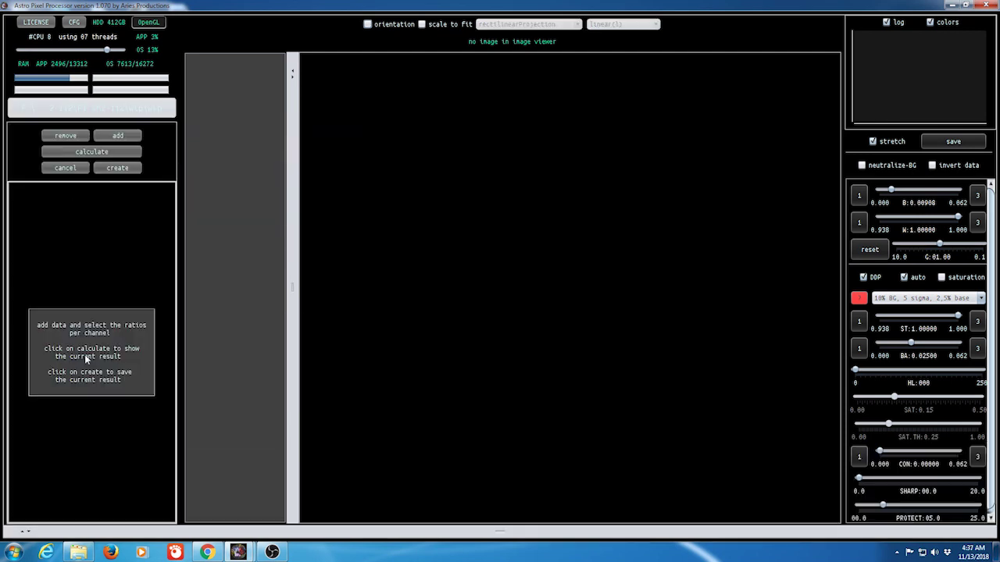
pyautogui.click(114, 137)
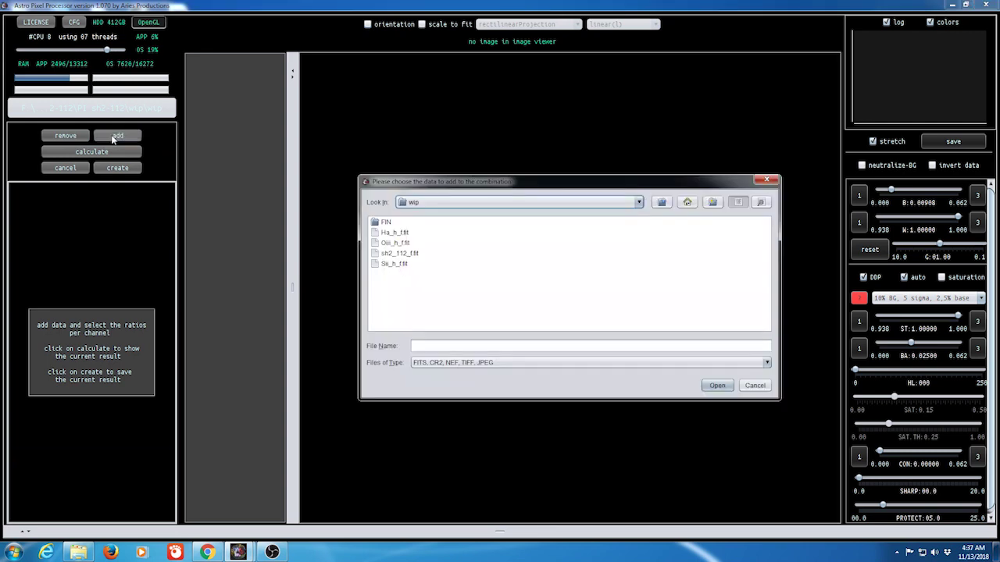
pyautogui.click(394, 264)
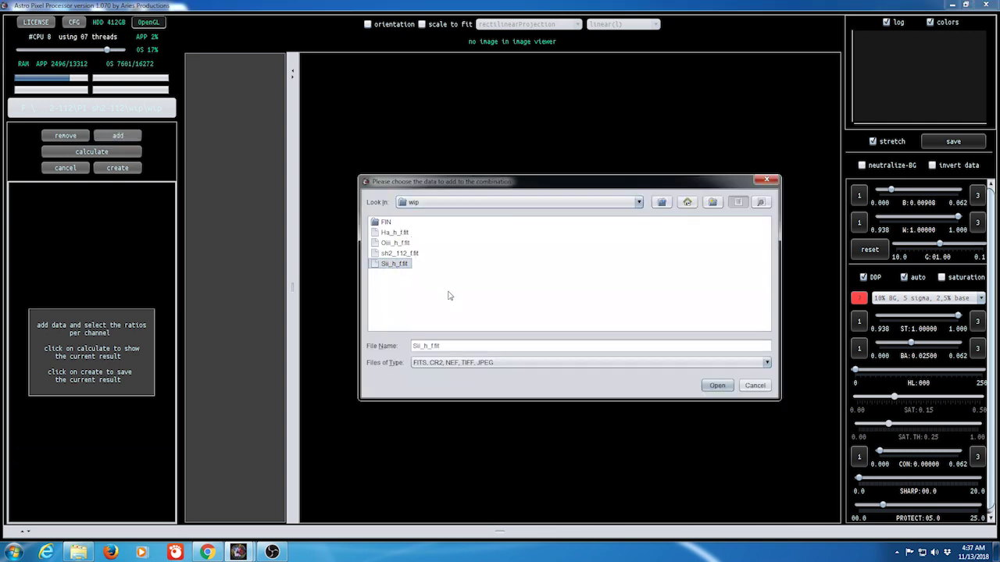
pyautogui.click(709, 385)
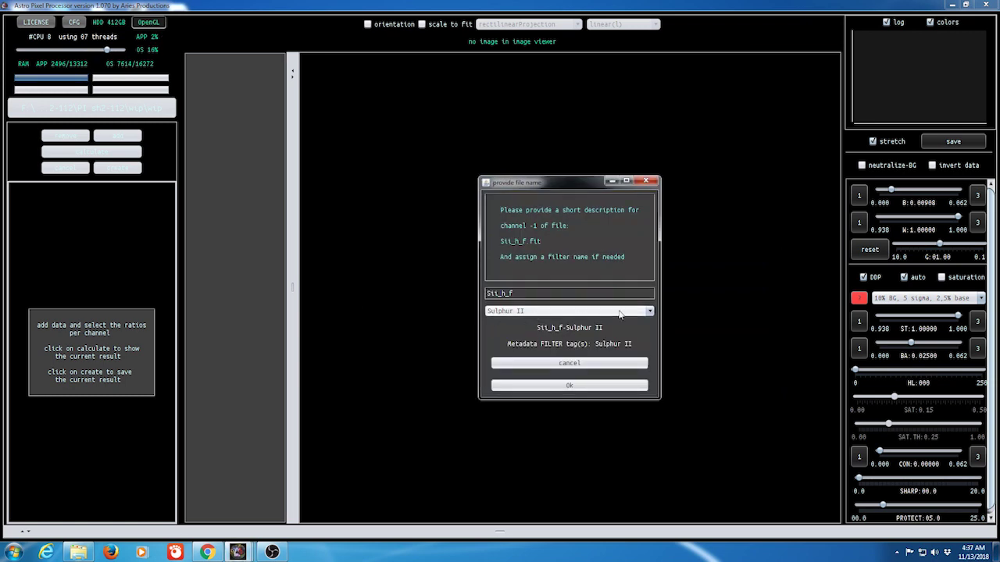
pyautogui.click(649, 311)
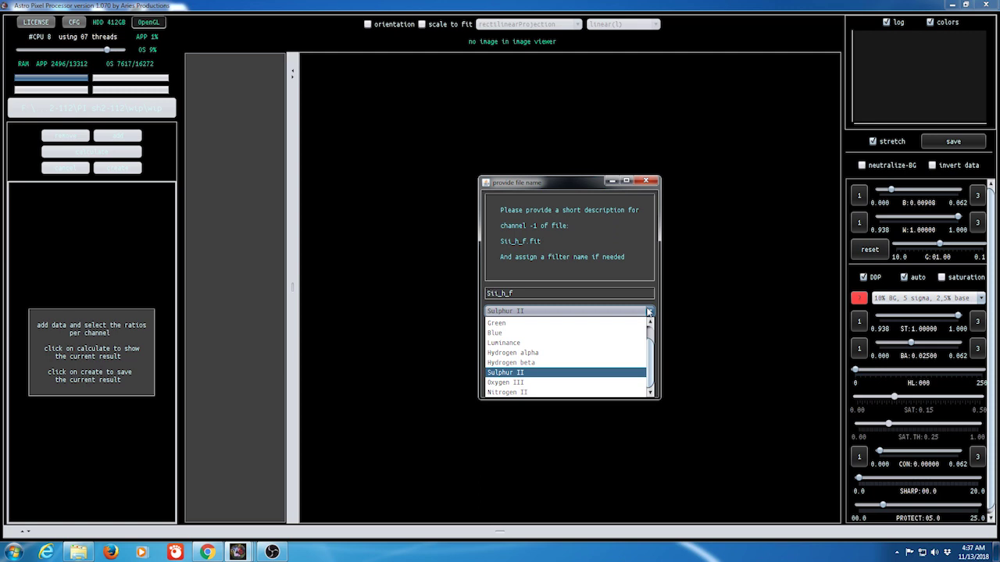
pyautogui.click(561, 374)
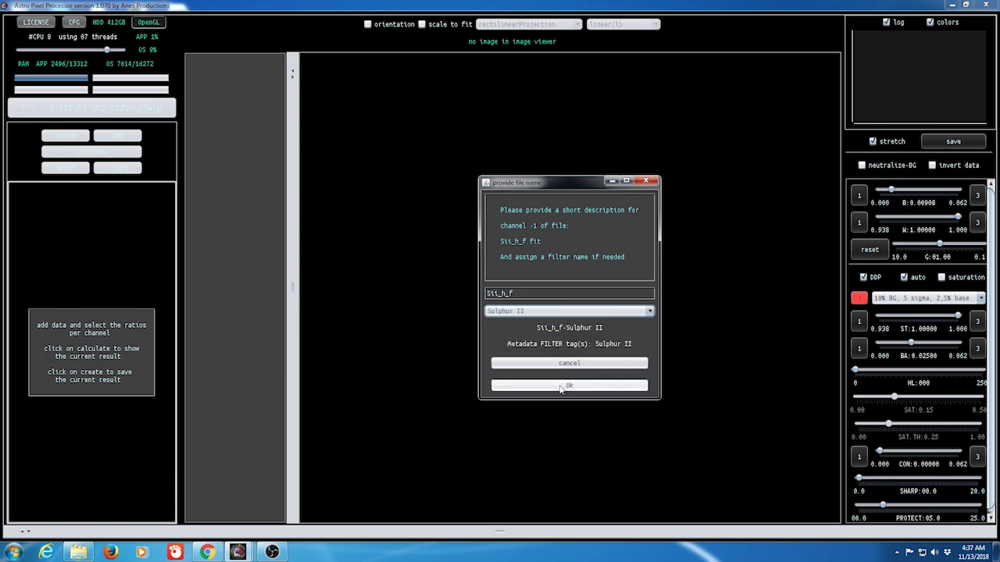
pyautogui.click(559, 386)
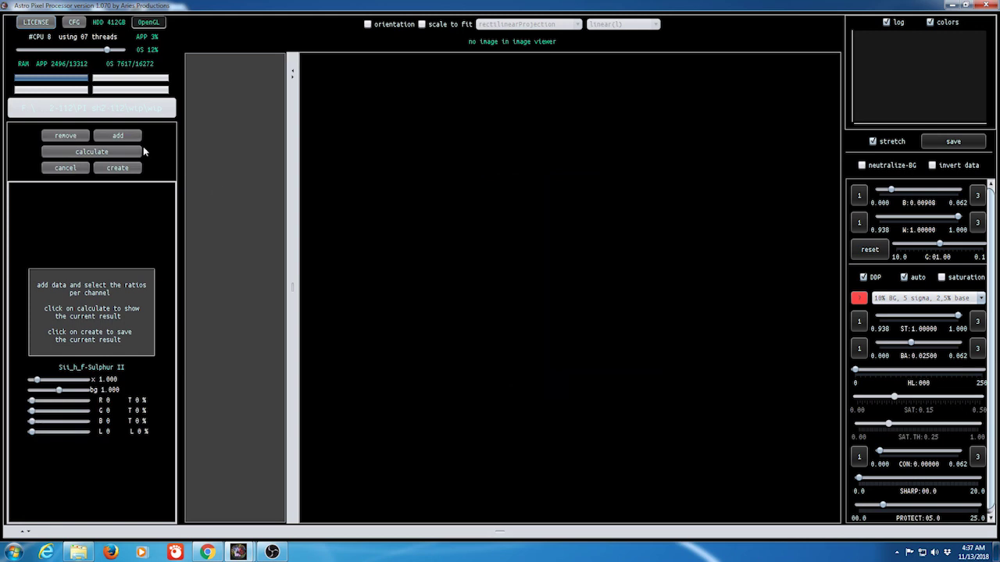
# Add Ha_h_f.fit to the RGB combination with the Hydrogen alpha filter.
pyautogui.click(119, 138)
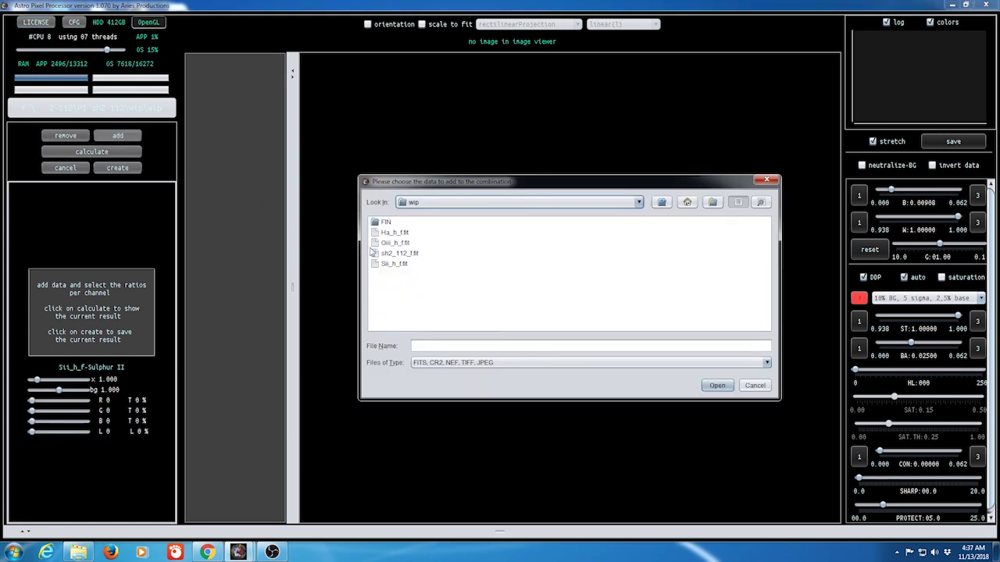
pyautogui.click(381, 233)
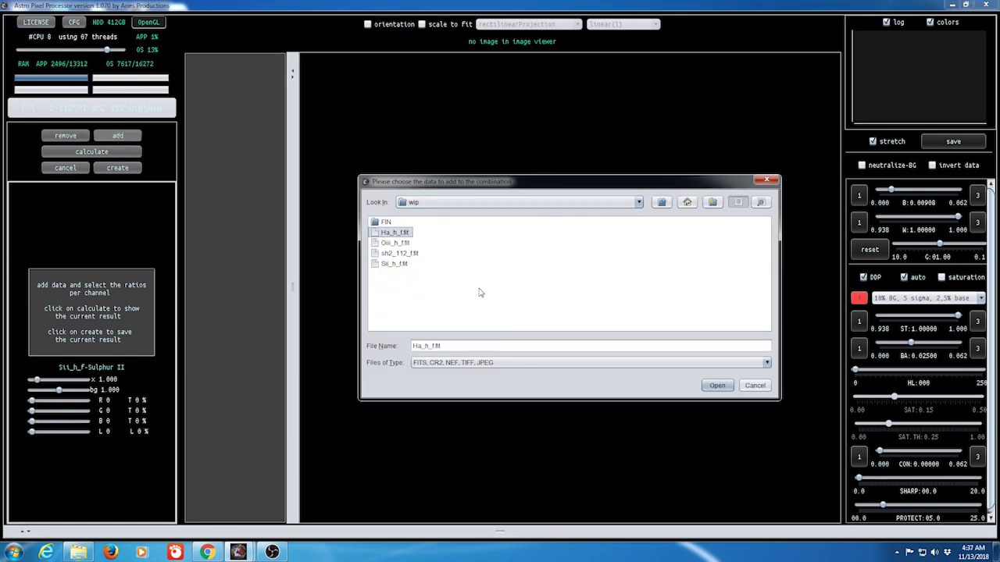
pyautogui.click(715, 386)
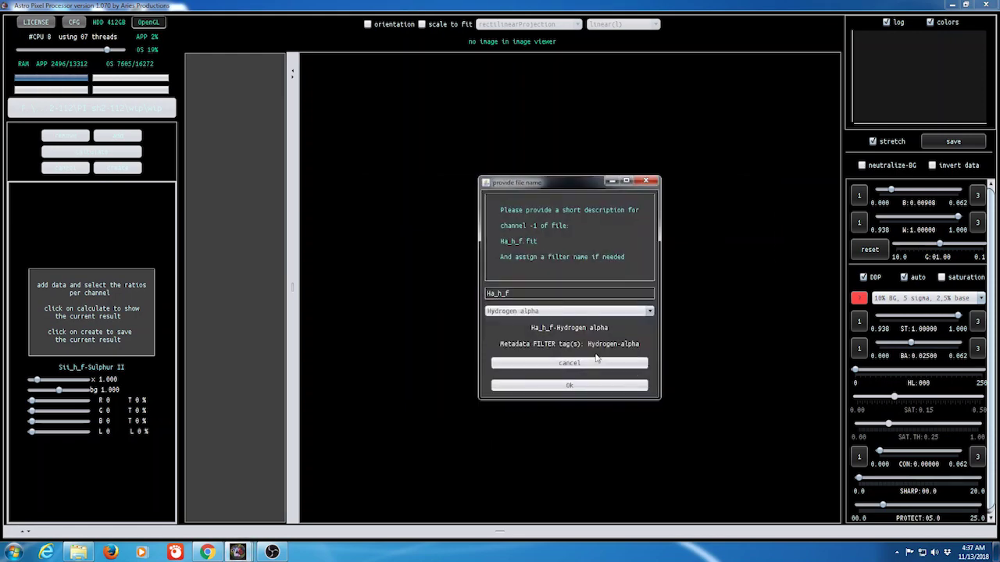
pyautogui.click(543, 385)
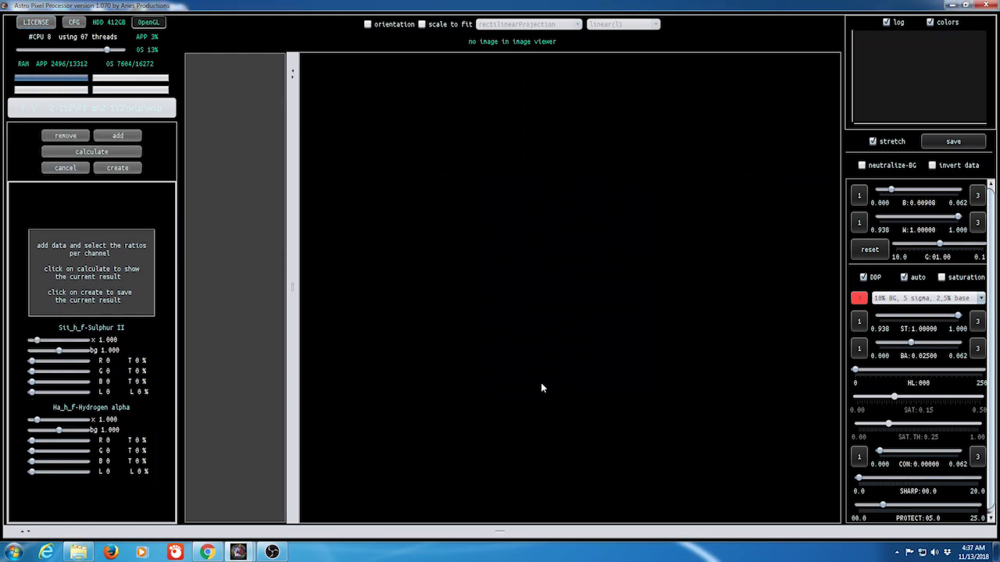
# Add Oiii_h_f.fit to the RGB combination with the Oxygen III filter.
pyautogui.click(117, 135)
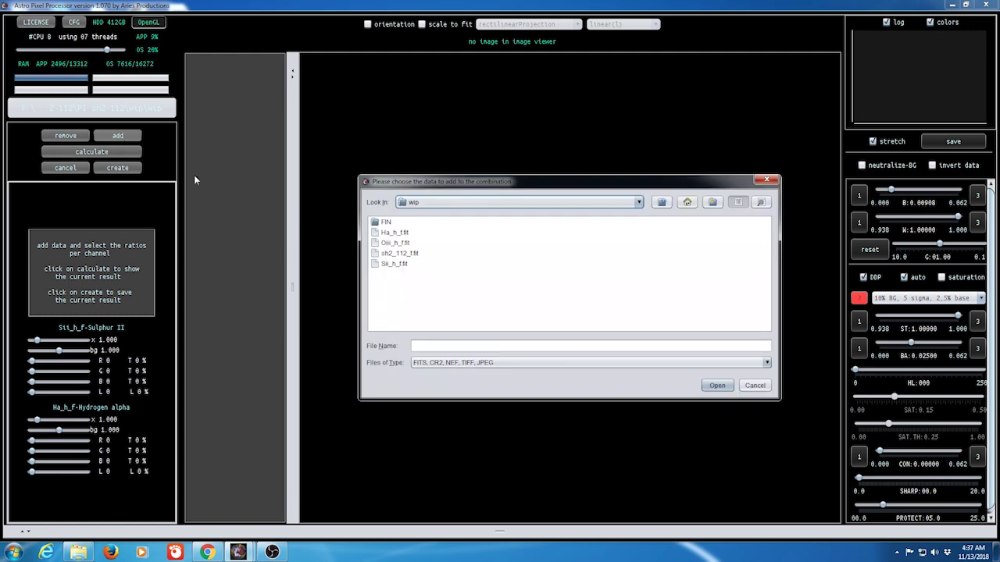
pyautogui.click(384, 243)
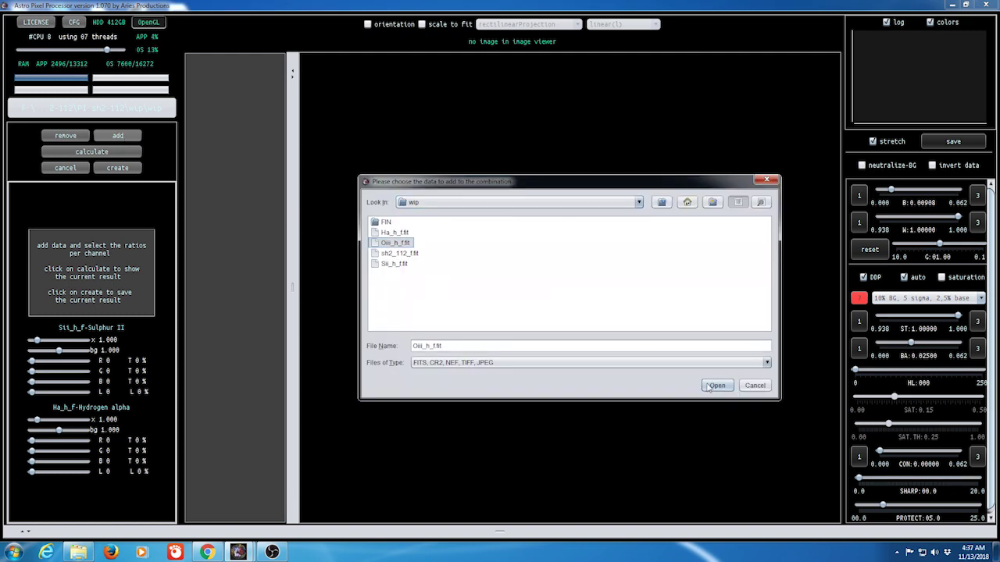
pyautogui.click(714, 385)
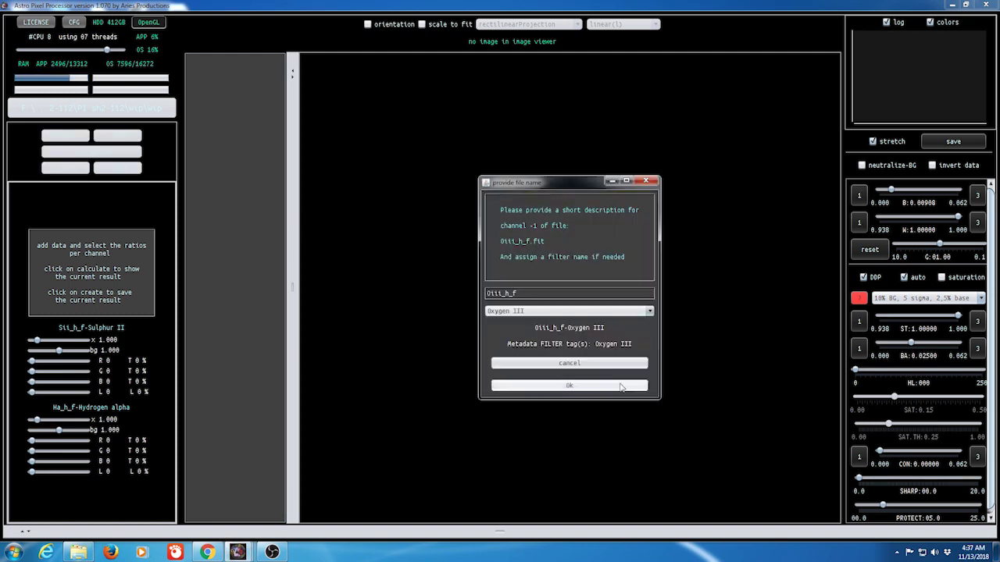
pyautogui.click(538, 386)
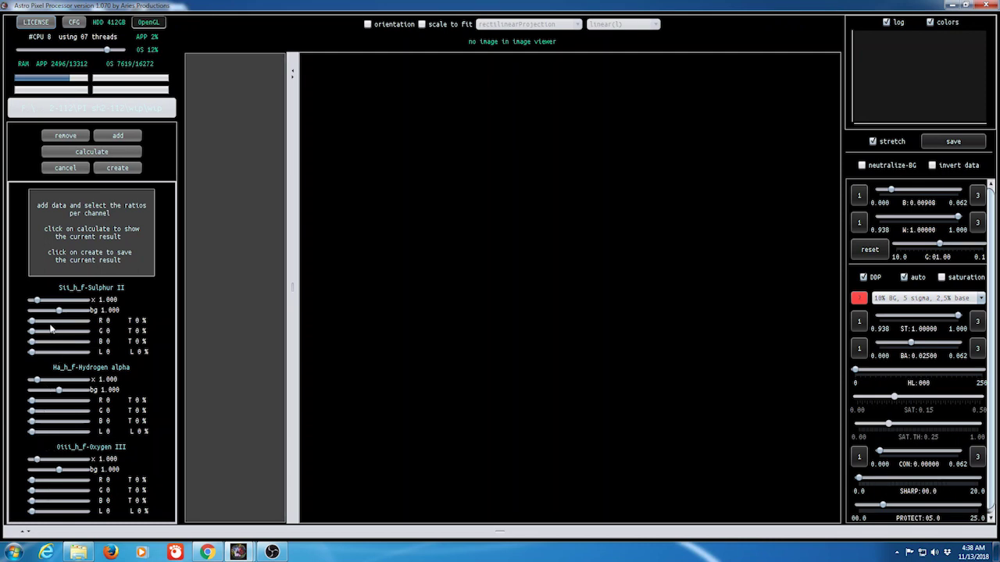
# Set Sulphur II to R 100, Hydrogen alpha to G 100 and Oxygen III to B 100, and calculate the combination.
pyautogui.moveTo(32, 321); pyautogui.dragTo(95, 331)
pyautogui.moveTo(32, 411); pyautogui.dragTo(86, 417)
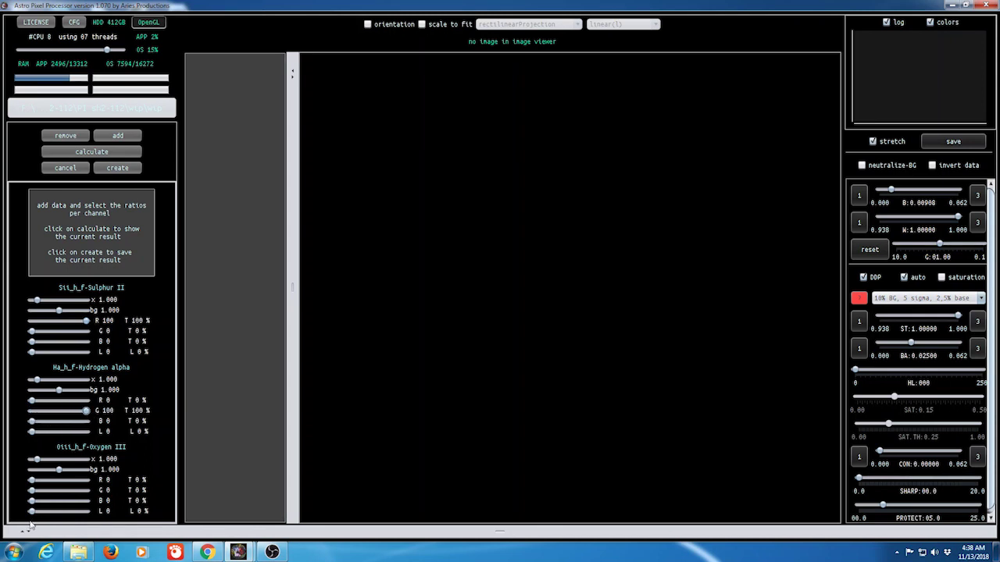
pyautogui.moveTo(32, 502); pyautogui.dragTo(88, 501)
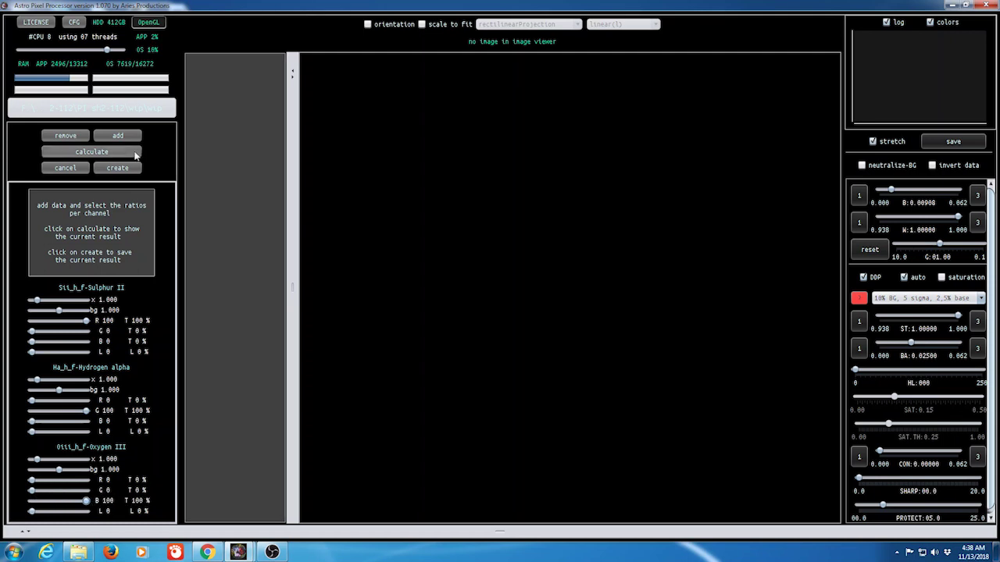
pyautogui.click(93, 152)
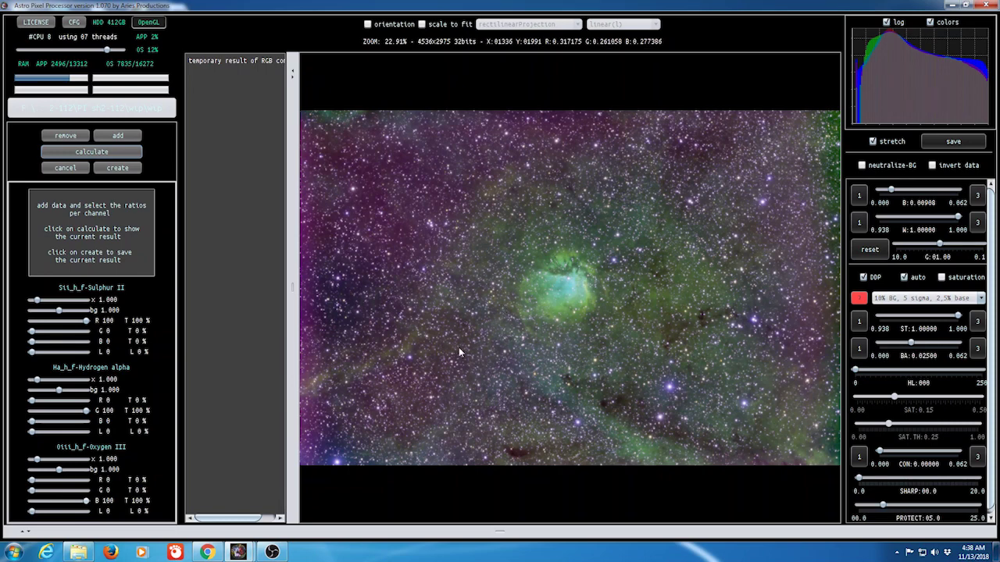
# Save the combined image as app_sh2-112 in FITS format and leave the Combine RGB tool.
pyautogui.click(950, 143)
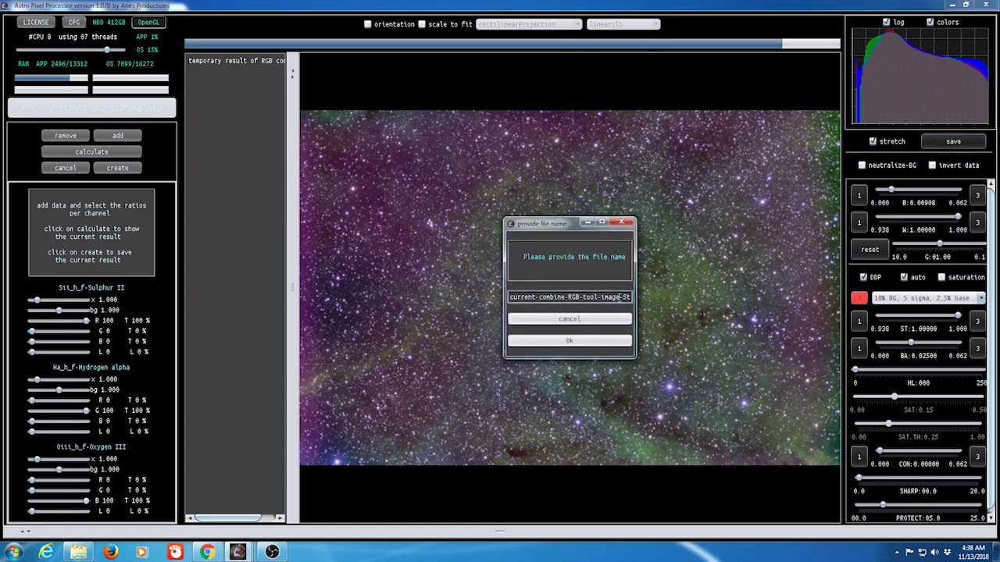
pyautogui.moveTo(630, 297); pyautogui.dragTo(472, 287)
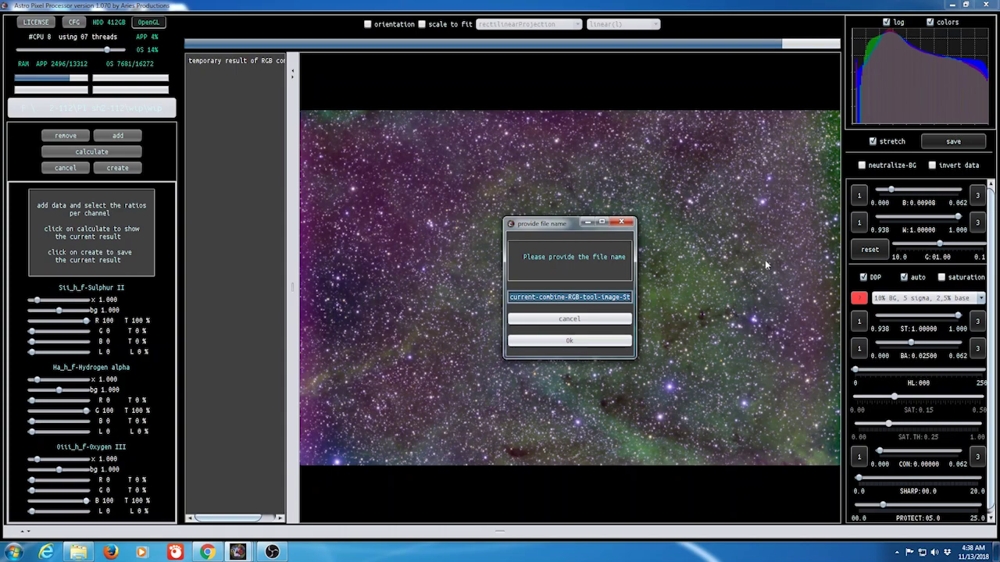
pyautogui.moveTo(995, 552)
pyautogui.press('BackSpace')
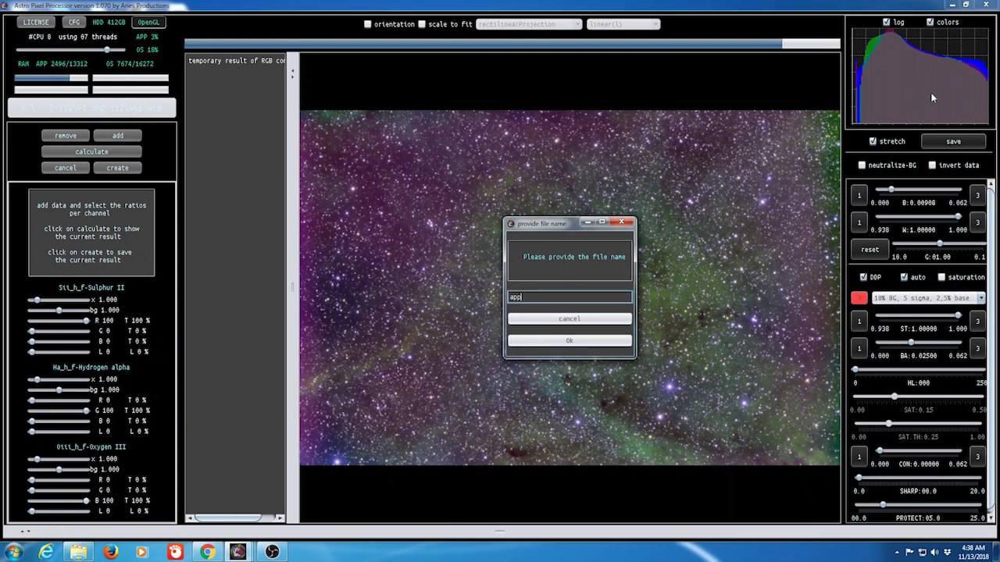
pyautogui.write('app sh')
pyautogui.click(533, 346)
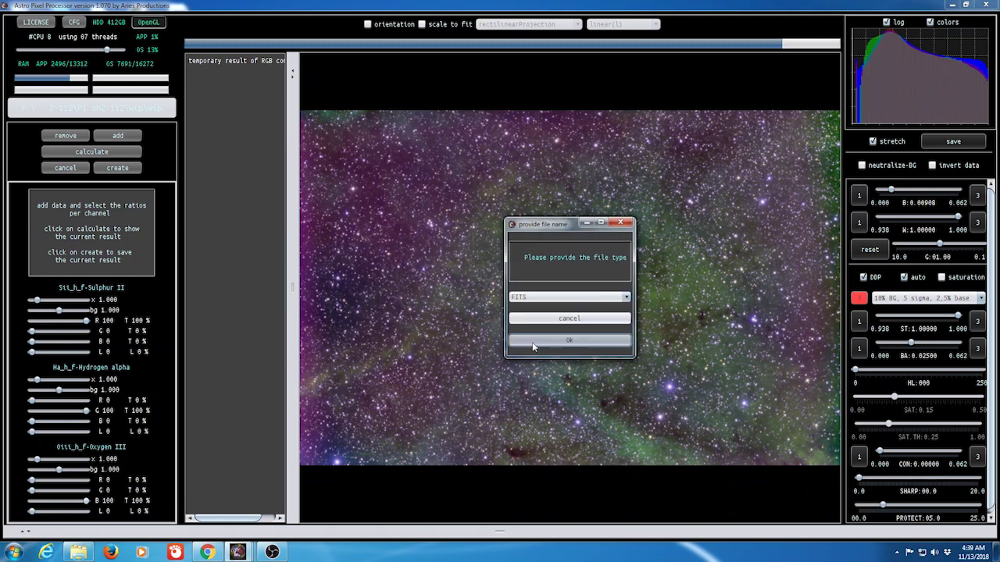
pyautogui.click(534, 343)
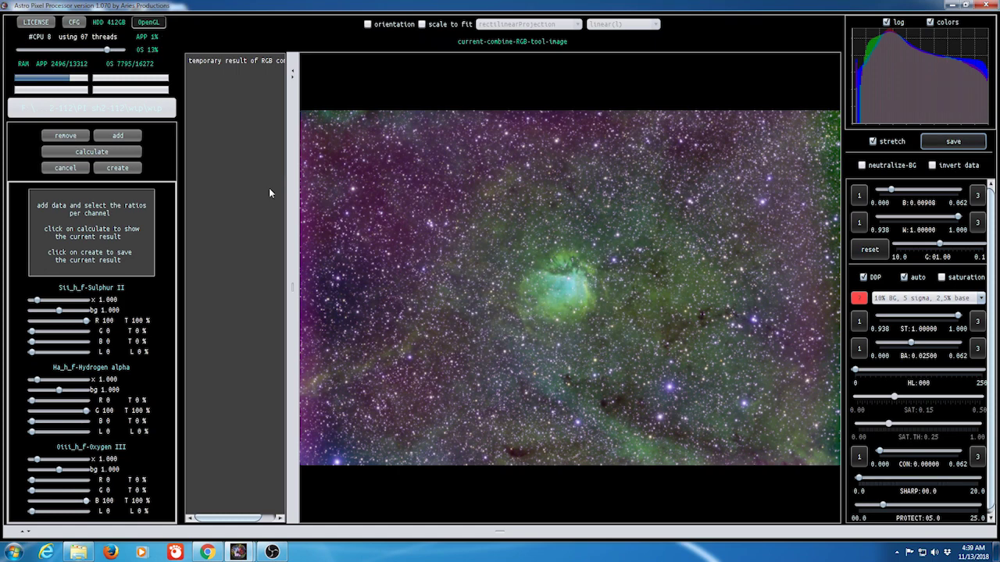
pyautogui.click(136, 168)
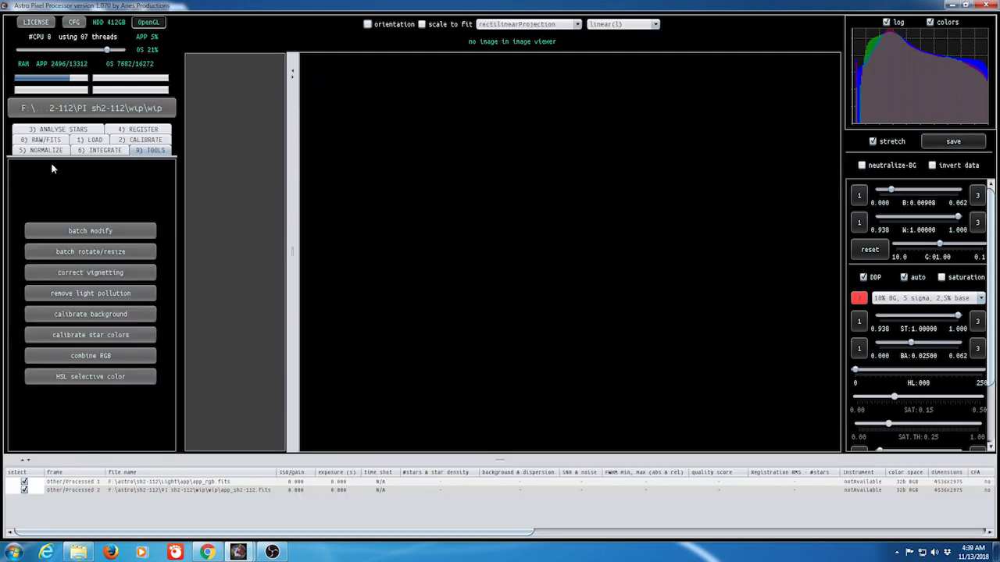
# Load app_sh2-112.fits into the HSL selective color tool and turn off the DDP stretch.
pyautogui.click(90, 377)
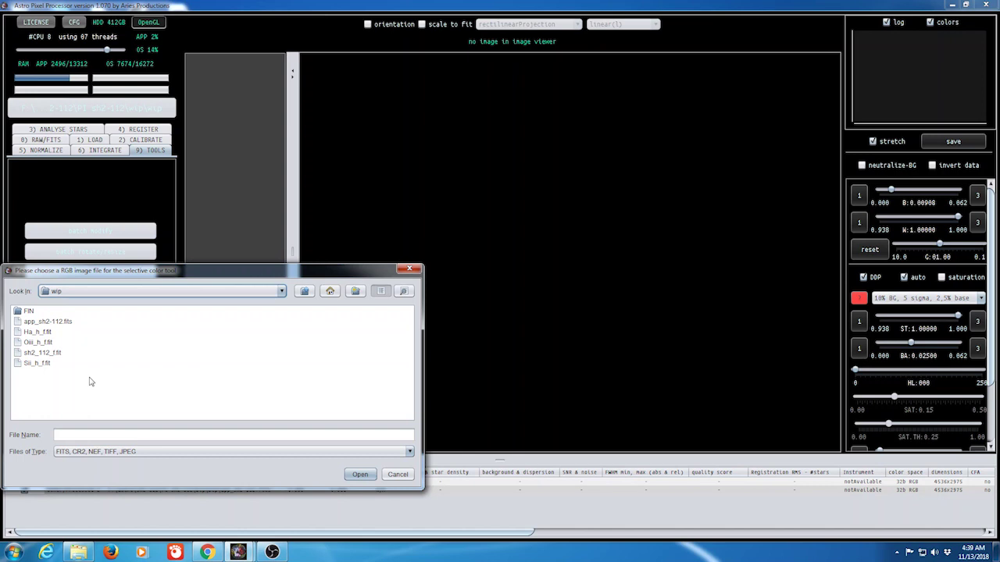
pyautogui.click(50, 323)
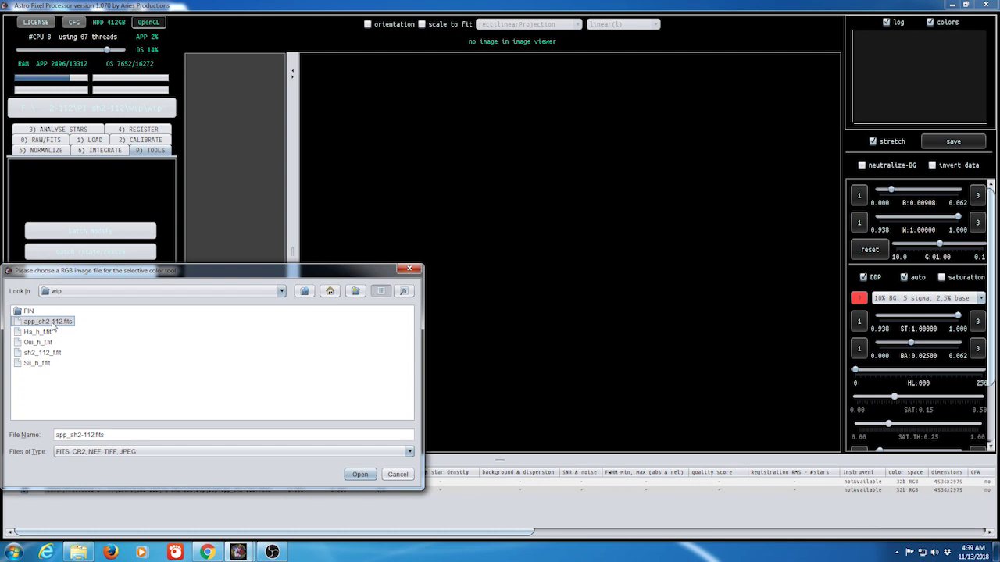
pyautogui.click(358, 475)
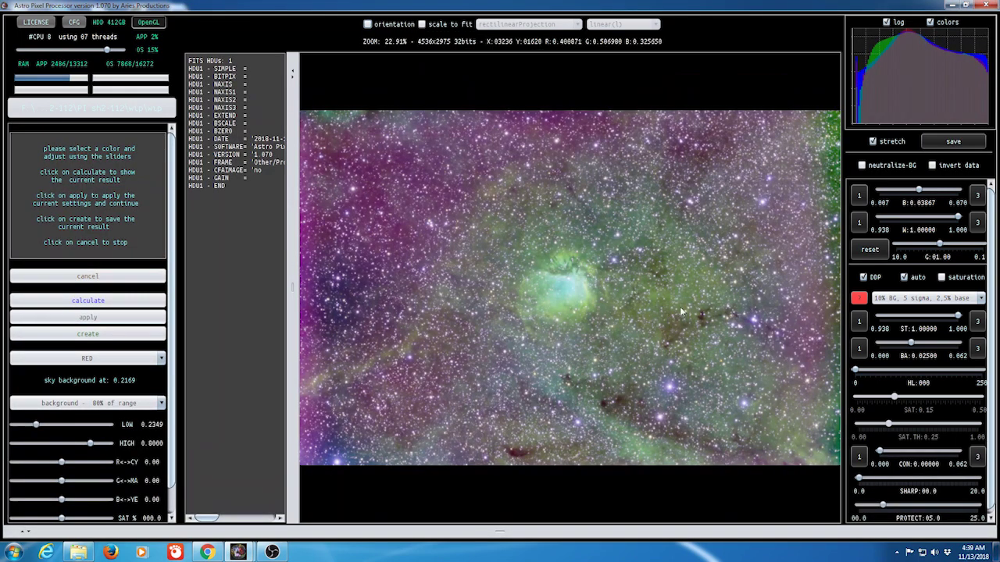
pyautogui.click(864, 278)
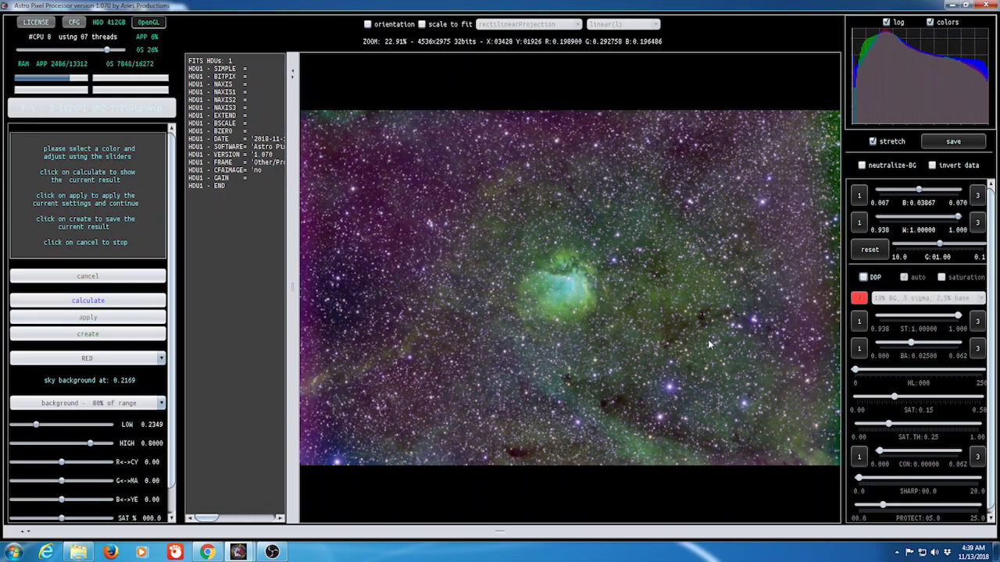
# For the green color range, set R<->CY to -1.00 and G<->MA to -0.25, and calculate the result.
pyautogui.scroll(2, 405, 377)
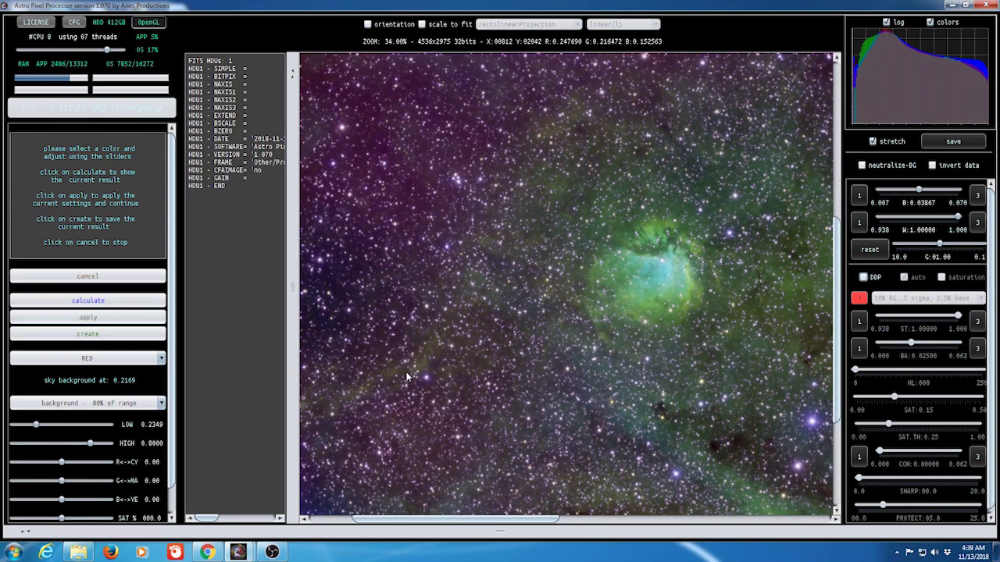
pyautogui.moveTo(449, 523); pyautogui.dragTo(567, 524)
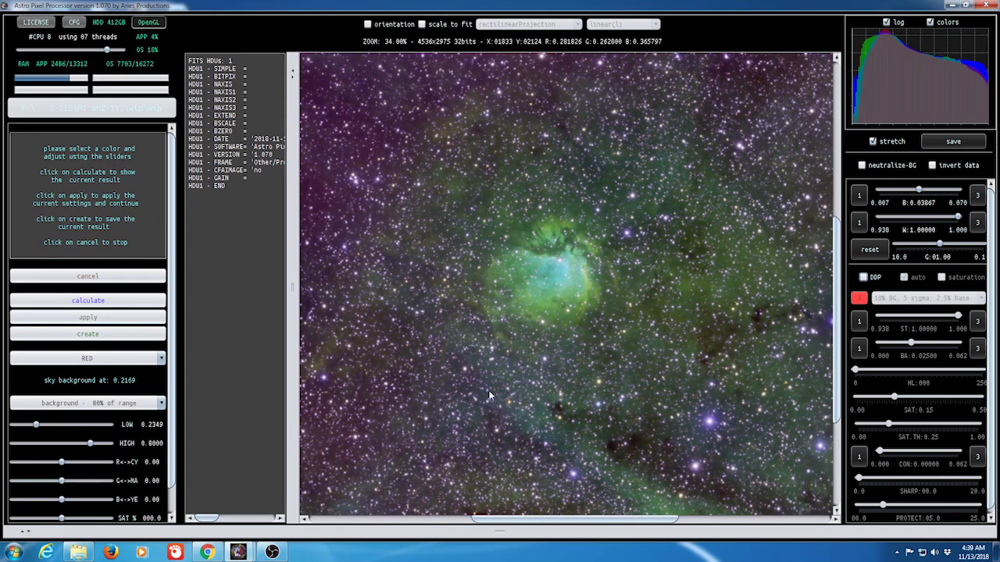
pyautogui.scroll(2, 389, 369)
pyautogui.scroll(1, 381, 355)
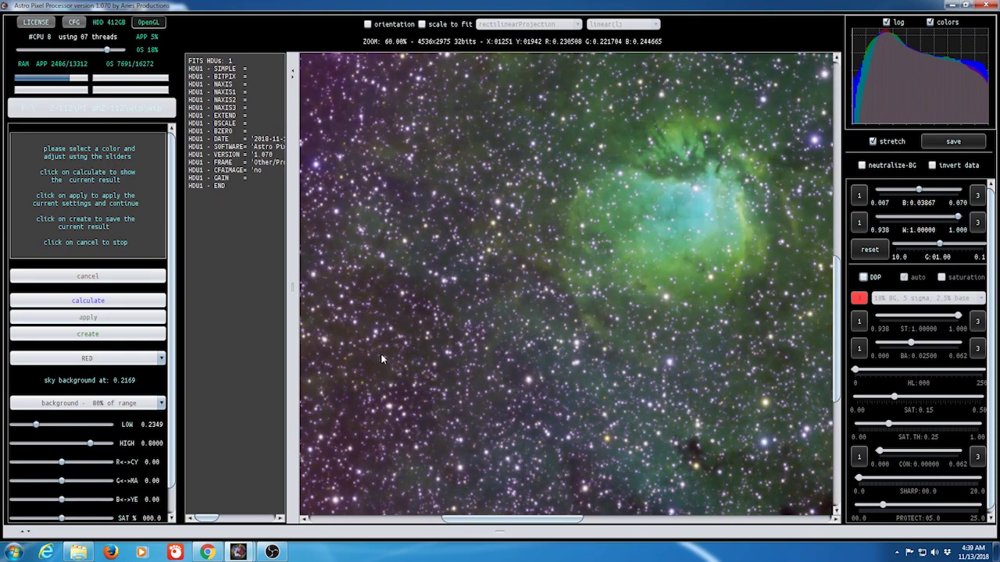
pyautogui.moveTo(470, 521); pyautogui.dragTo(523, 528)
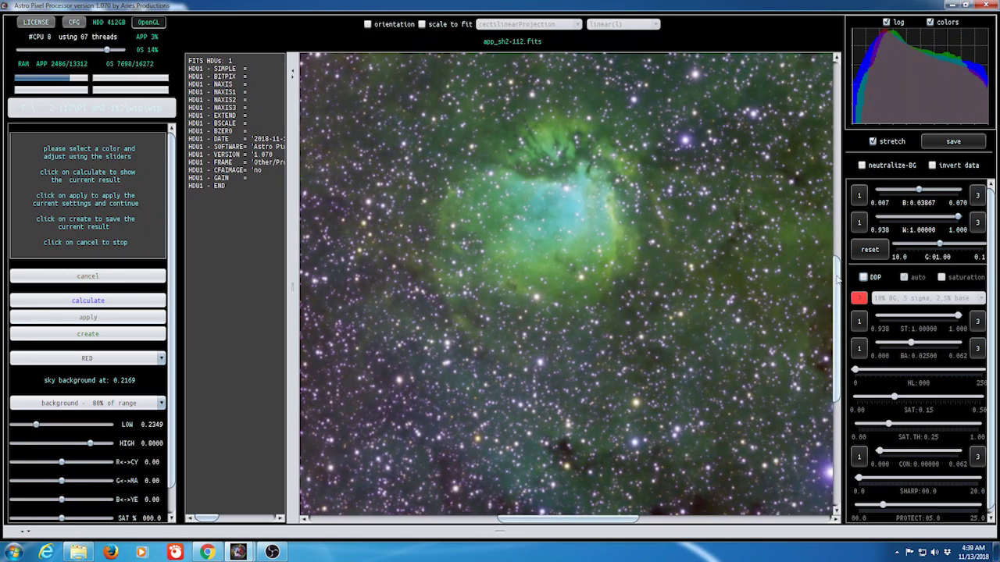
pyautogui.moveTo(837, 277); pyautogui.dragTo(838, 224)
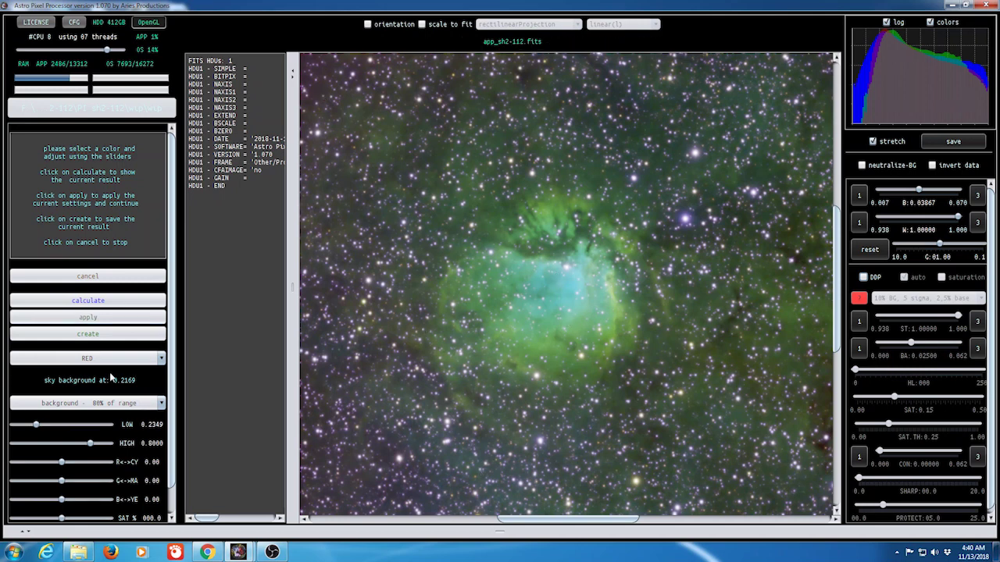
pyautogui.click(160, 360)
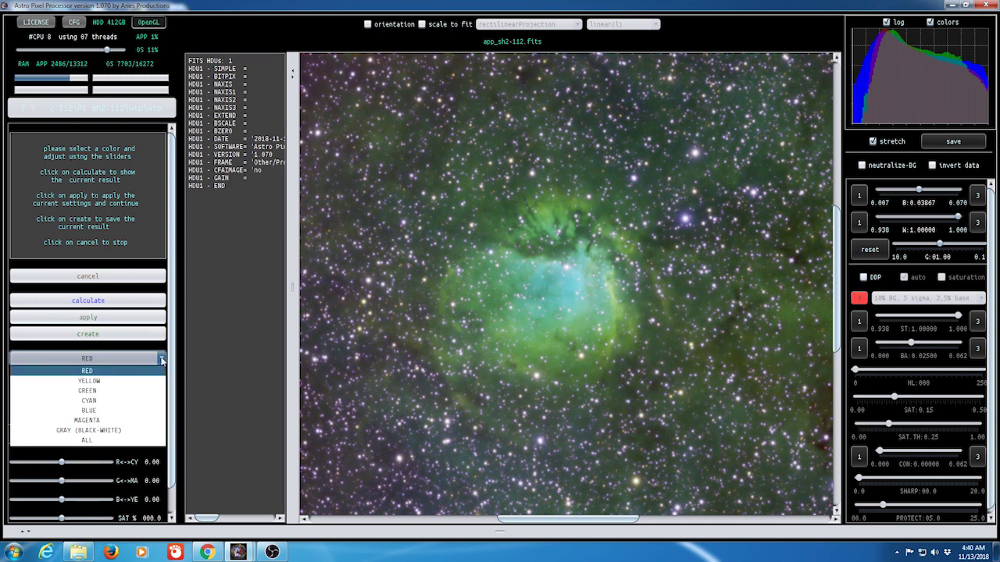
pyautogui.click(131, 391)
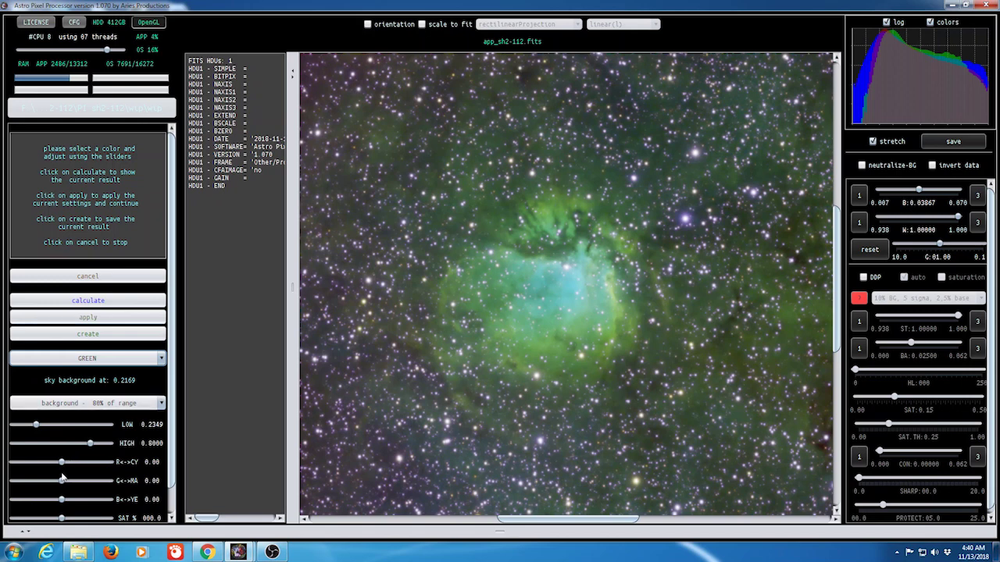
pyautogui.moveTo(61, 465); pyautogui.dragTo(8, 464)
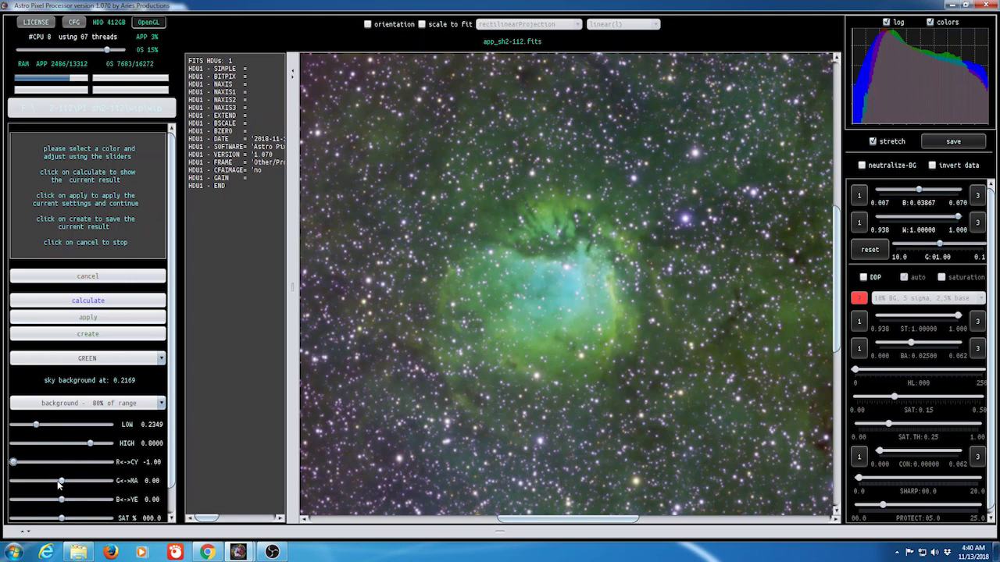
pyautogui.moveTo(61, 484); pyautogui.dragTo(50, 485)
pyautogui.click(67, 300)
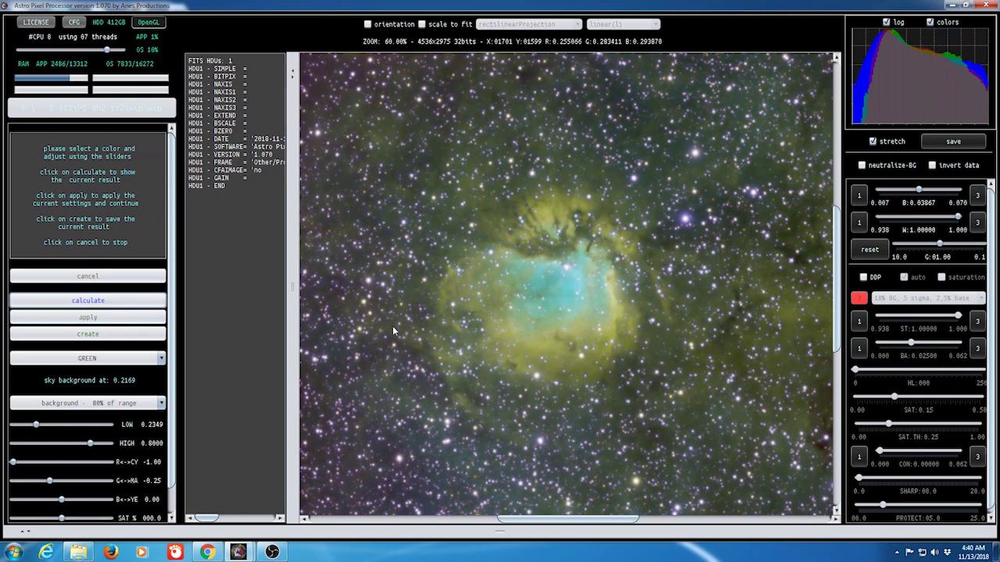
# For the yellow color range, set R<->CY to -1.00 and G<->MA to 0.25, and calculate the result.
pyautogui.click(160, 358)
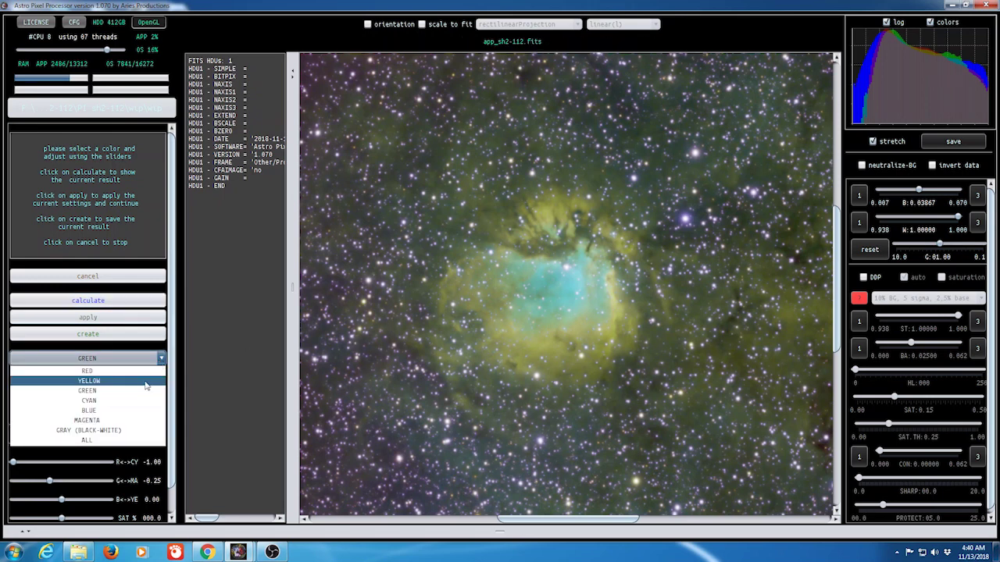
pyautogui.click(145, 382)
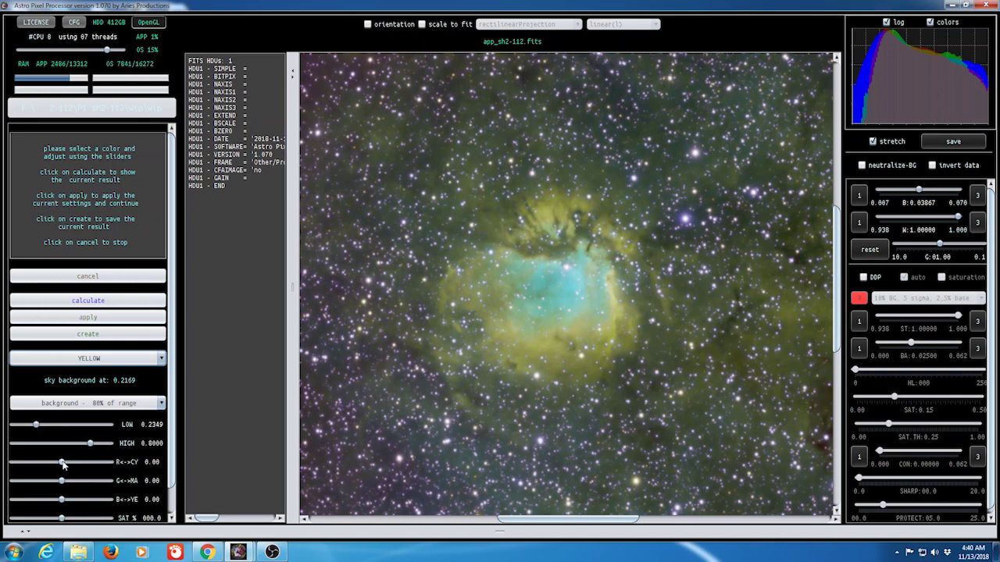
pyautogui.moveTo(62, 463); pyautogui.dragTo(11, 466)
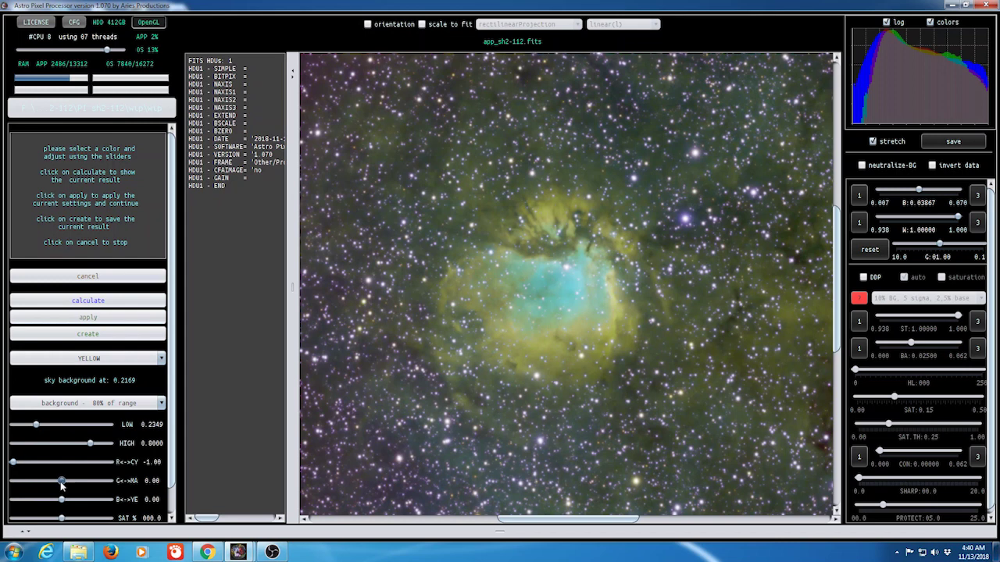
pyautogui.moveTo(61, 485); pyautogui.dragTo(74, 485)
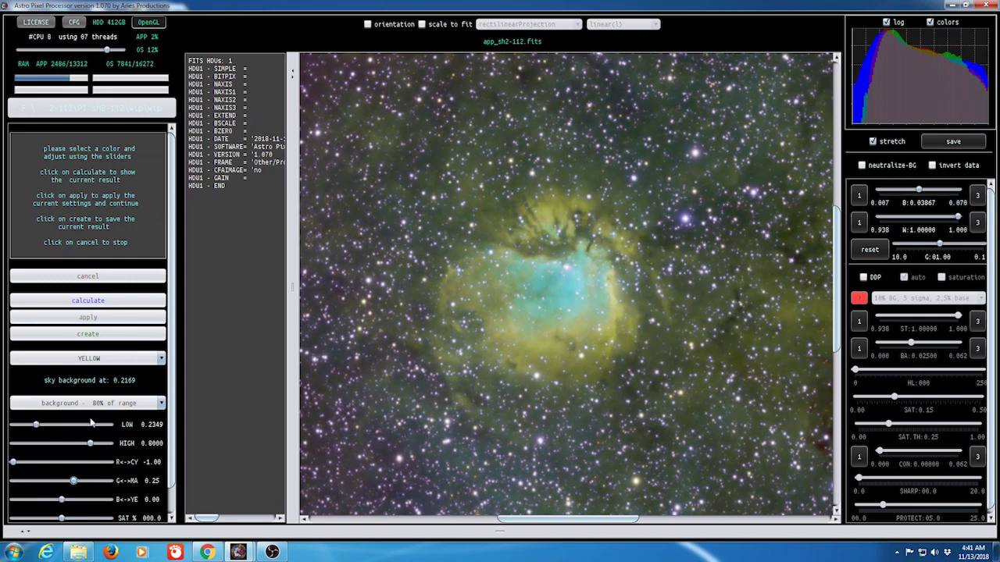
pyautogui.click(82, 303)
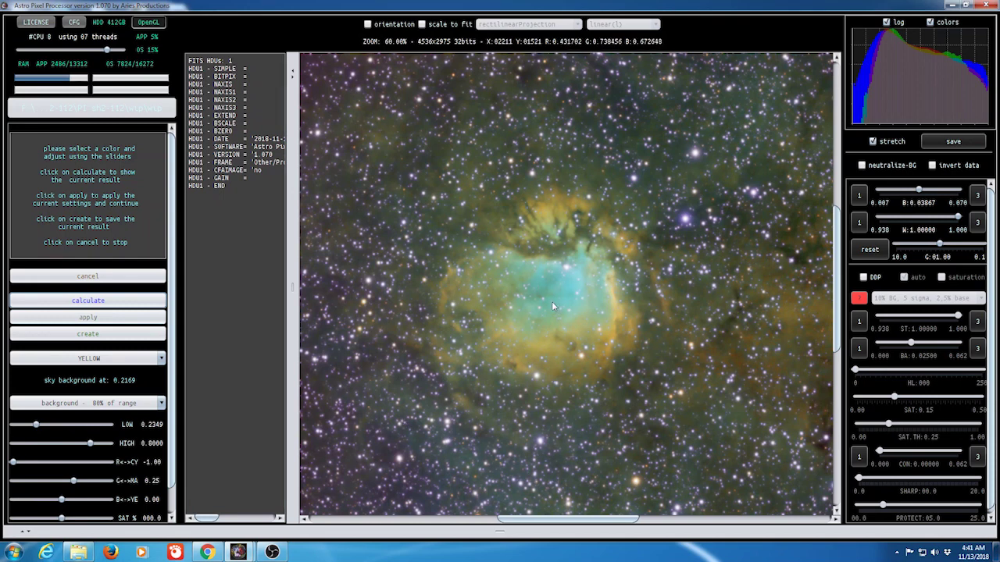
# For the cyan color range, set B<->YE to -1.00 and G<->MA to -0.25, and calculate the result.
pyautogui.click(161, 360)
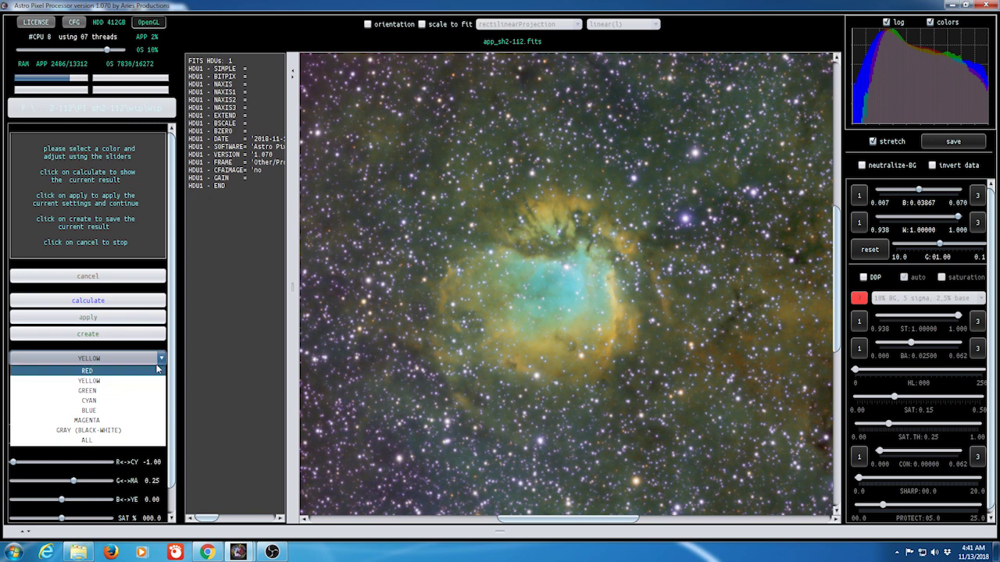
pyautogui.click(132, 400)
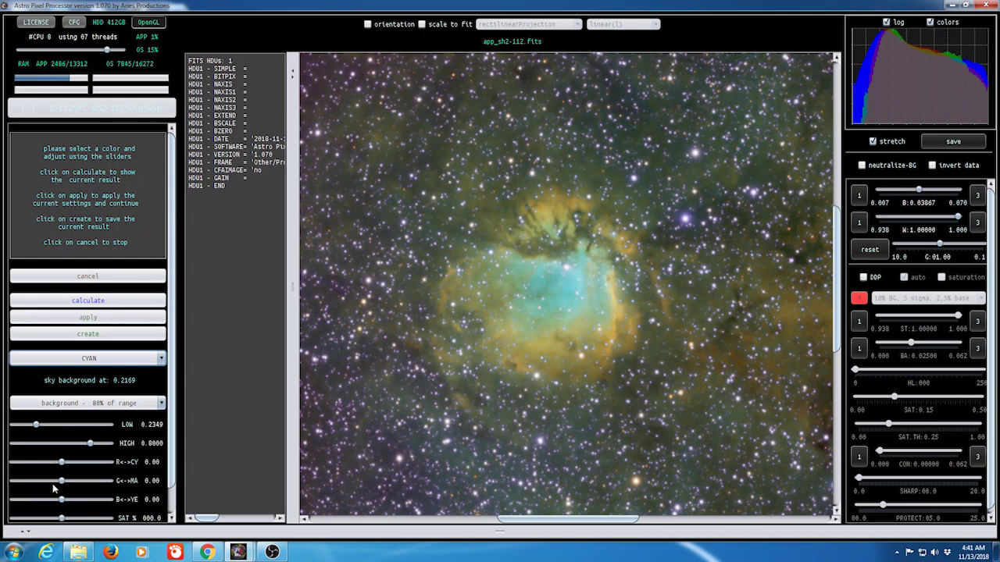
pyautogui.moveTo(61, 498); pyautogui.dragTo(10, 504)
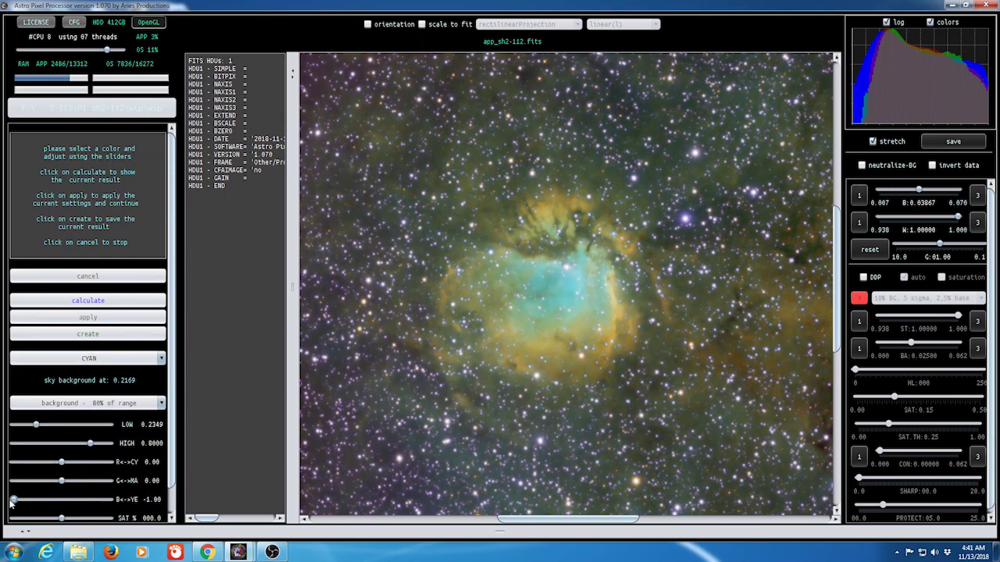
pyautogui.click(45, 303)
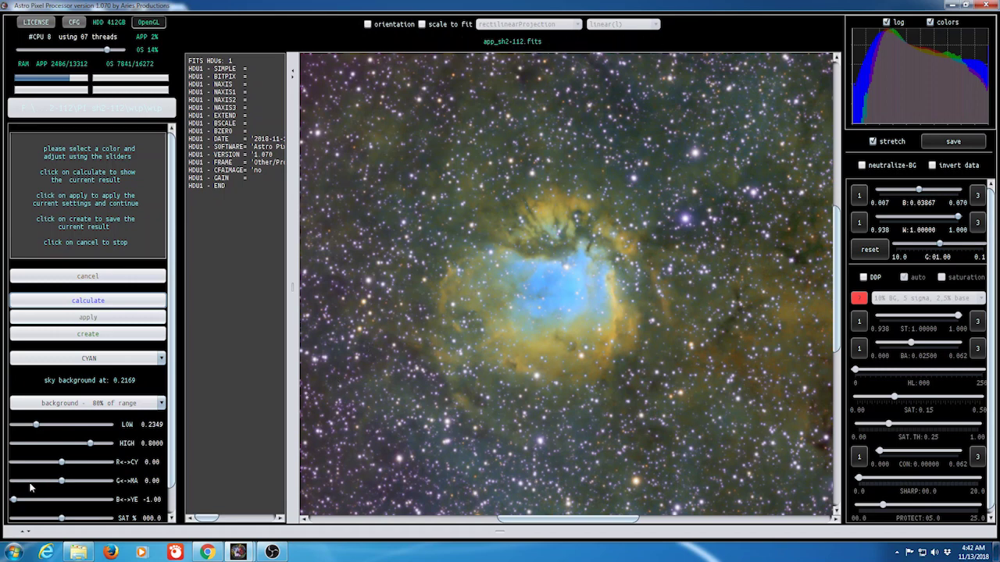
pyautogui.moveTo(64, 481); pyautogui.dragTo(53, 488)
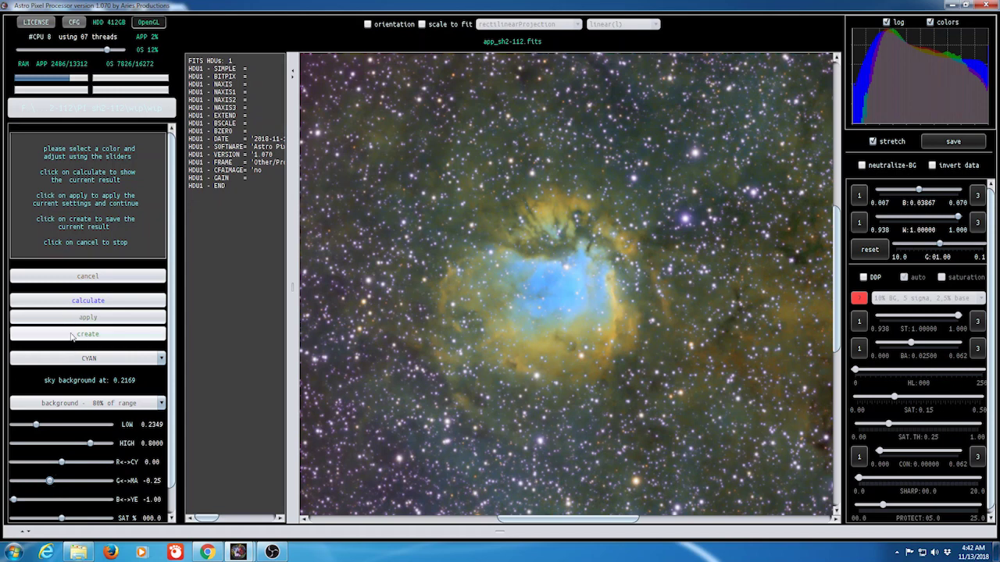
pyautogui.click(68, 302)
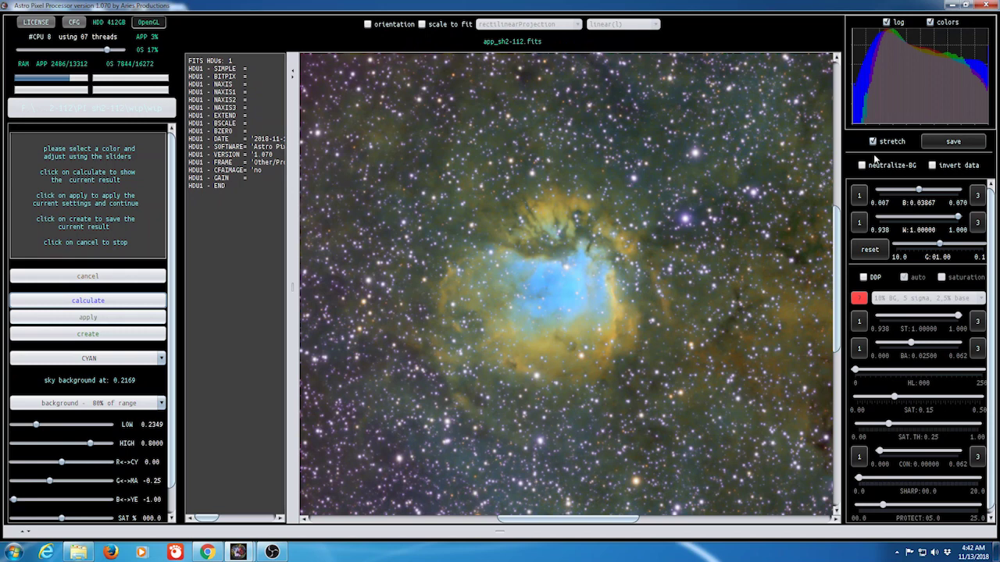
# Save the color-adjusted nebula image, editing the suggested app_sh2-112-St file name.
pyautogui.click(950, 144)
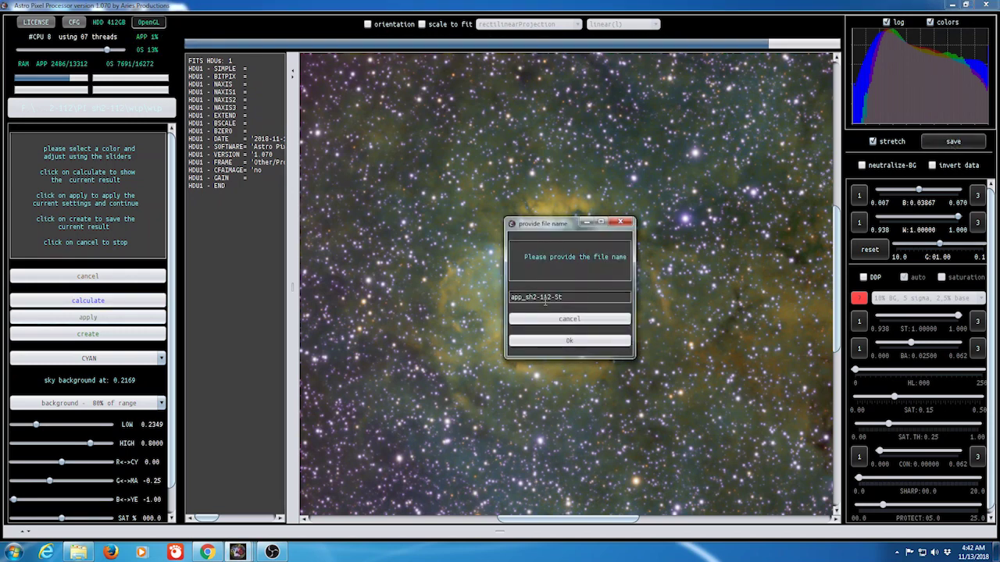
pyautogui.click(551, 297)
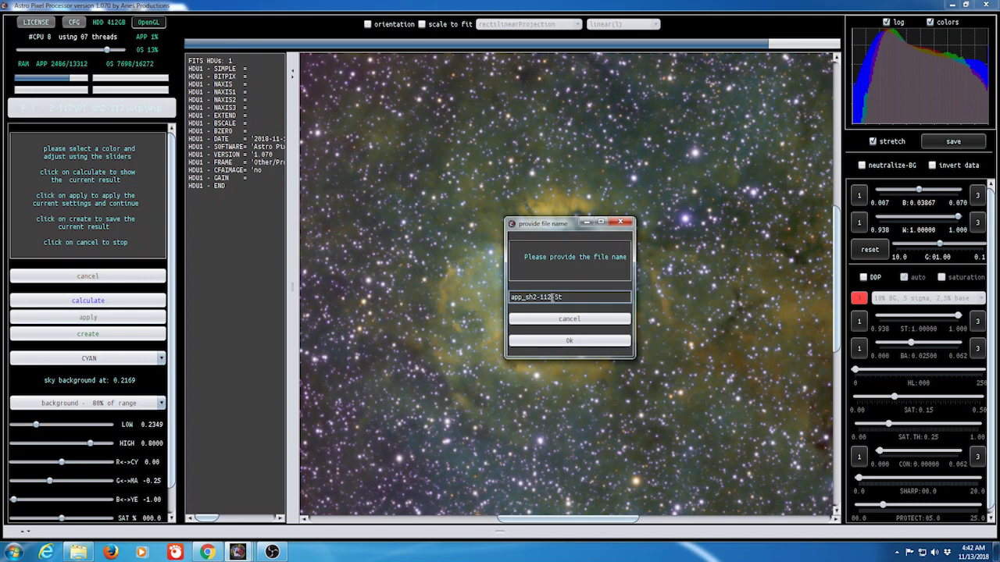
pyautogui.moveTo(993, 552)
pyautogui.click(554, 342)
pyautogui.click(553, 341)
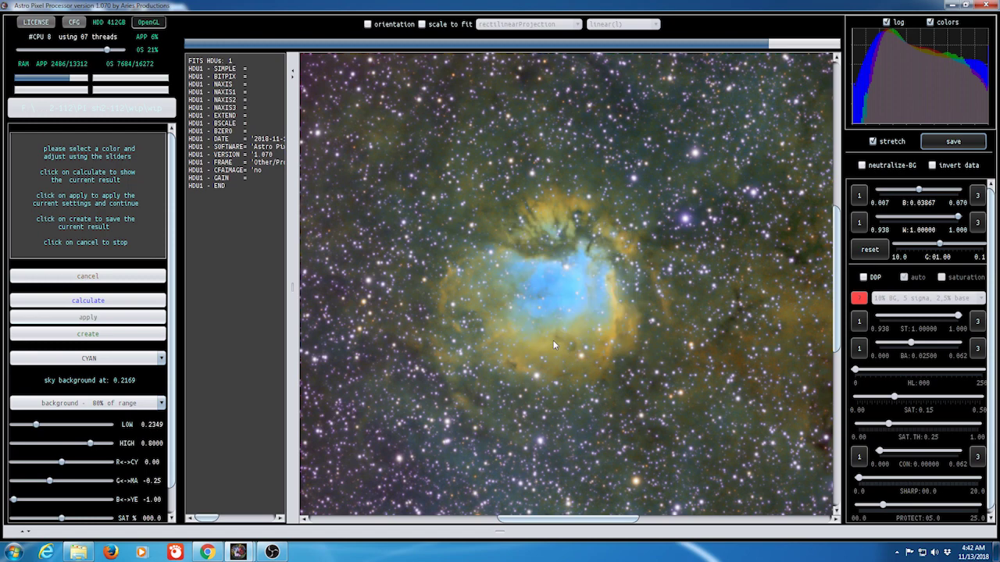